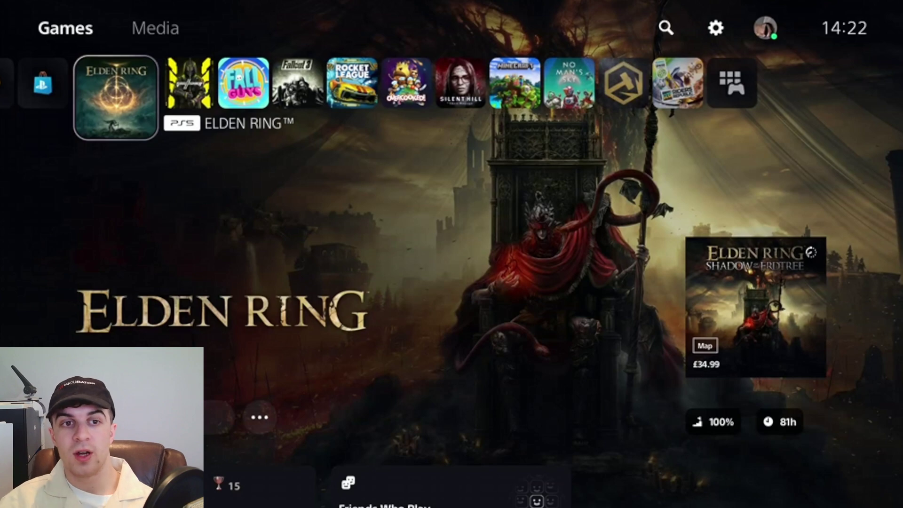
From the PS5 Control Center, bring up recent Messages and highlight the second conversation
key("Escape")
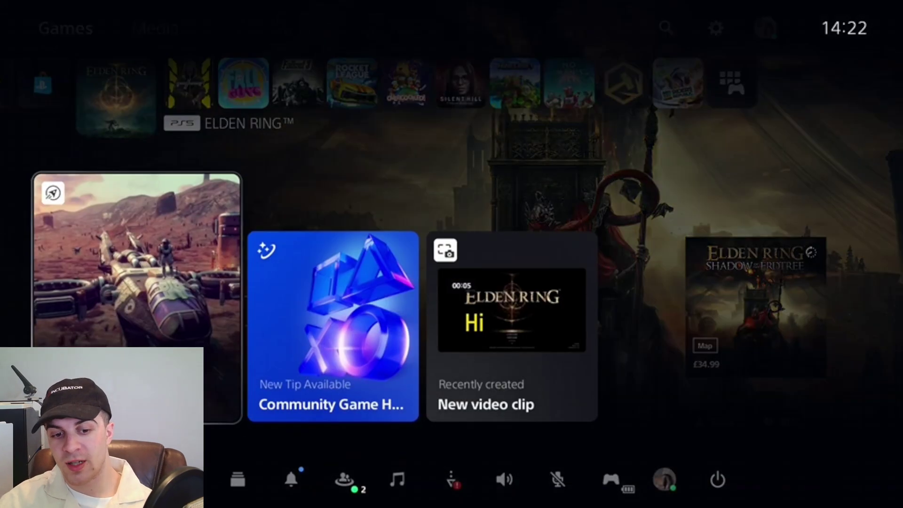
key("Return")
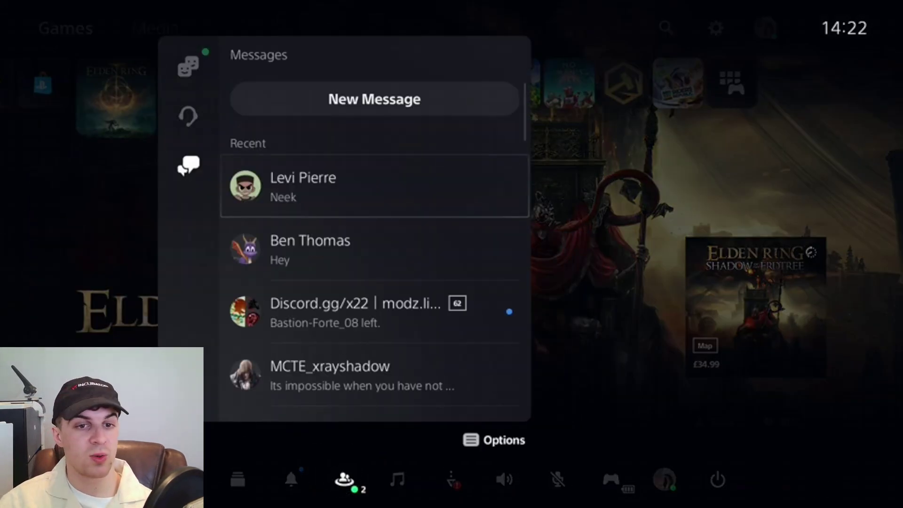
key("Down")
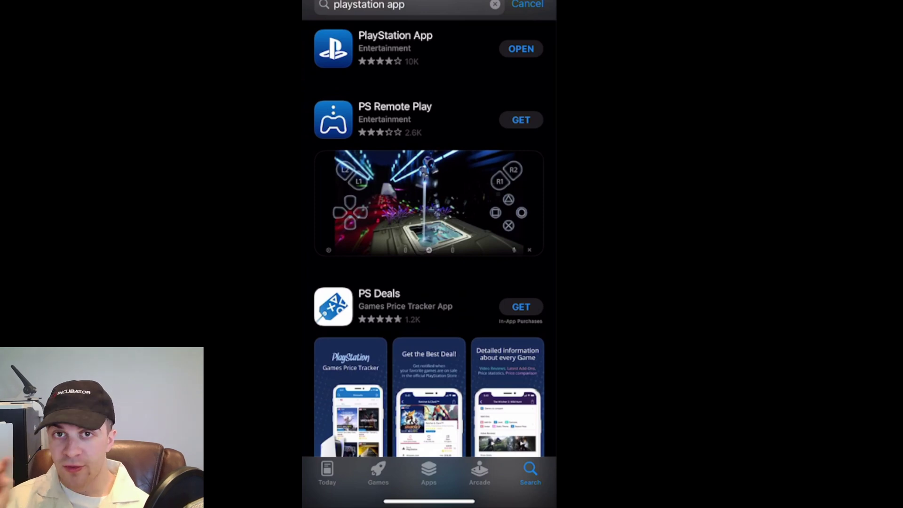
Browse the 'playstation app' App Store results and launch PlayStation App
scroll(429, 253, "up", 5)
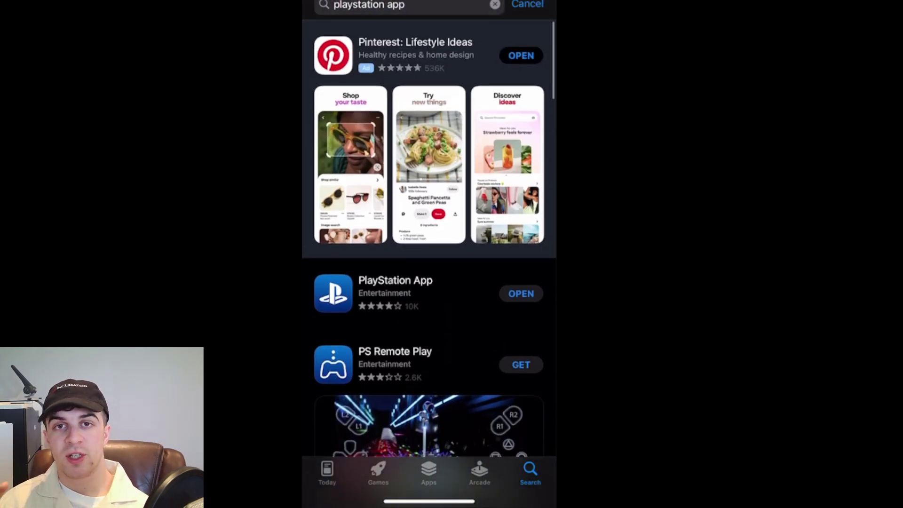
scroll(429, 253, "down", 3)
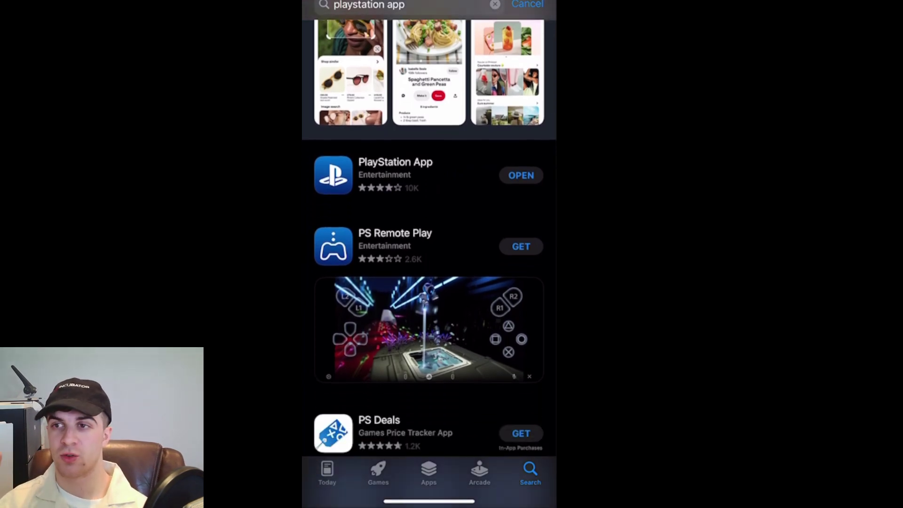
scroll(429, 254, "up", 3)
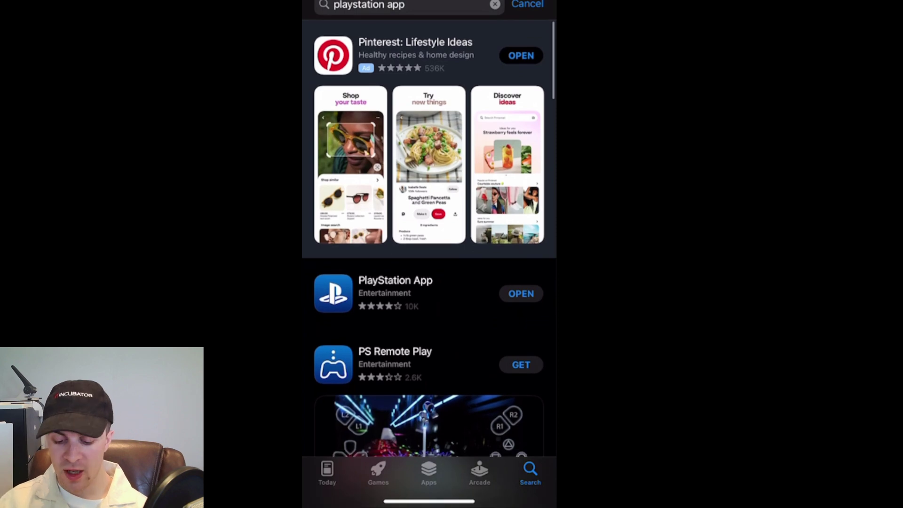
scroll(429, 254, "down", 2)
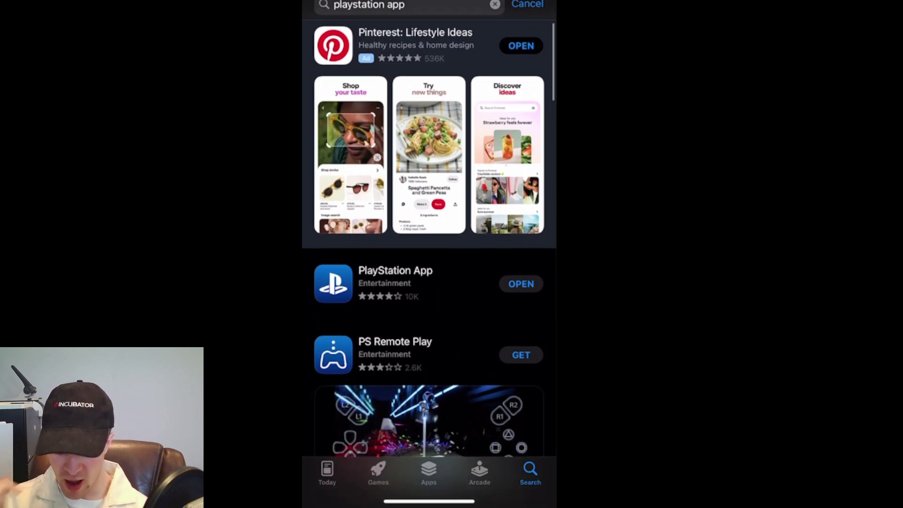
left_click(395, 221)
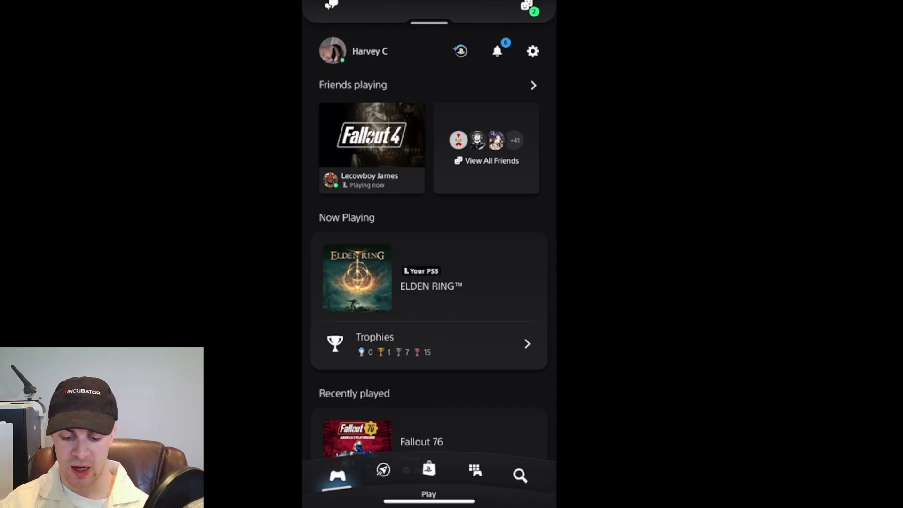
scroll(429, 247, "down", 3)
scroll(428, 248, "up", 3)
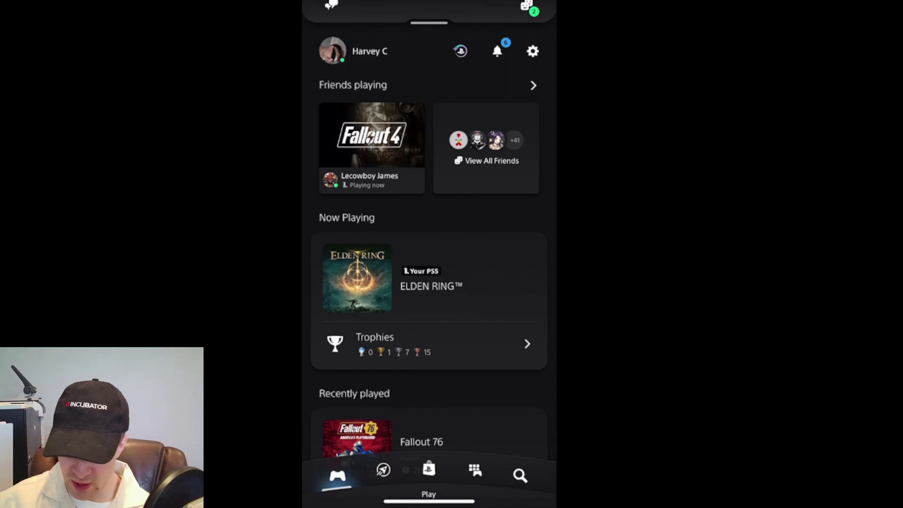
scroll(429, 254, "down", 5)
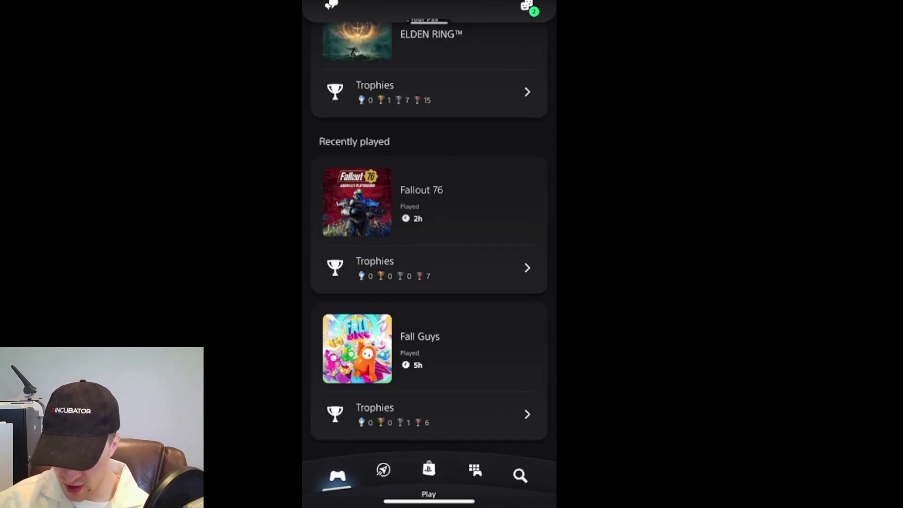
scroll(428, 254, "up", 5)
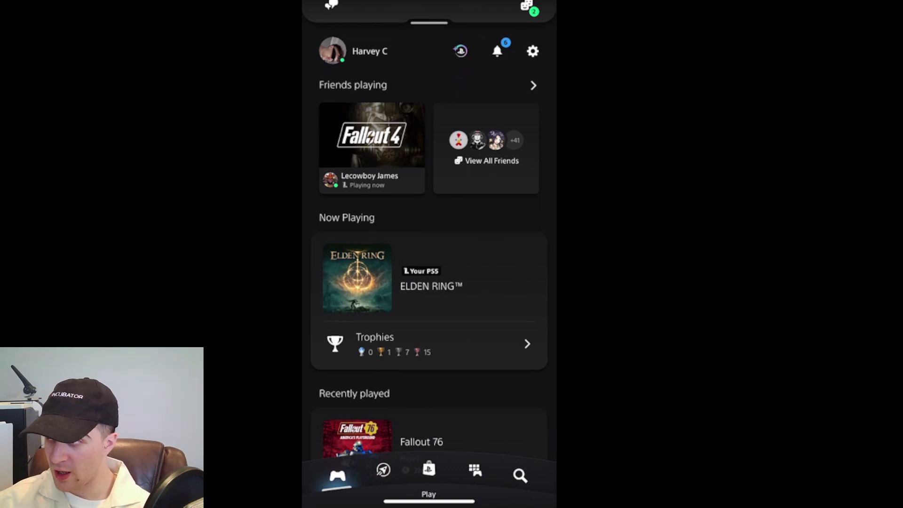
Open the PSN friend's chat and send the message 'Hey there!'
left_click(331, 5)
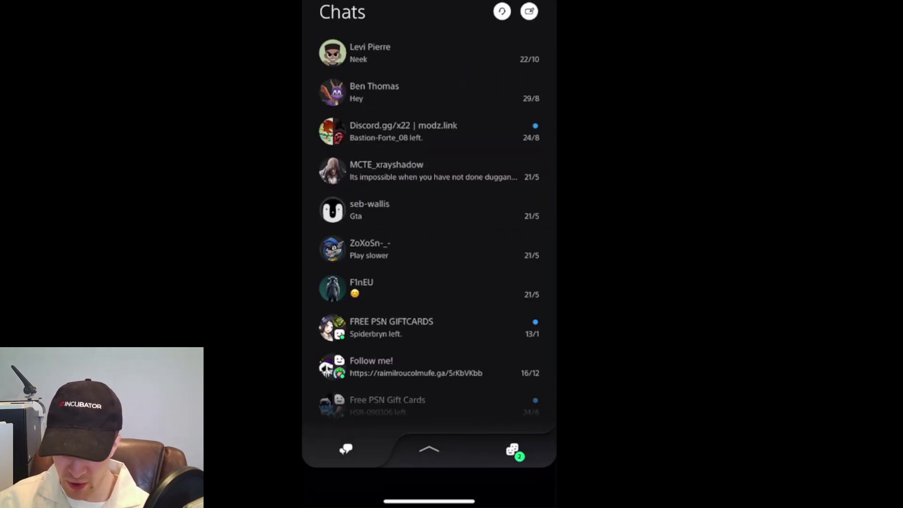
left_click(374, 92)
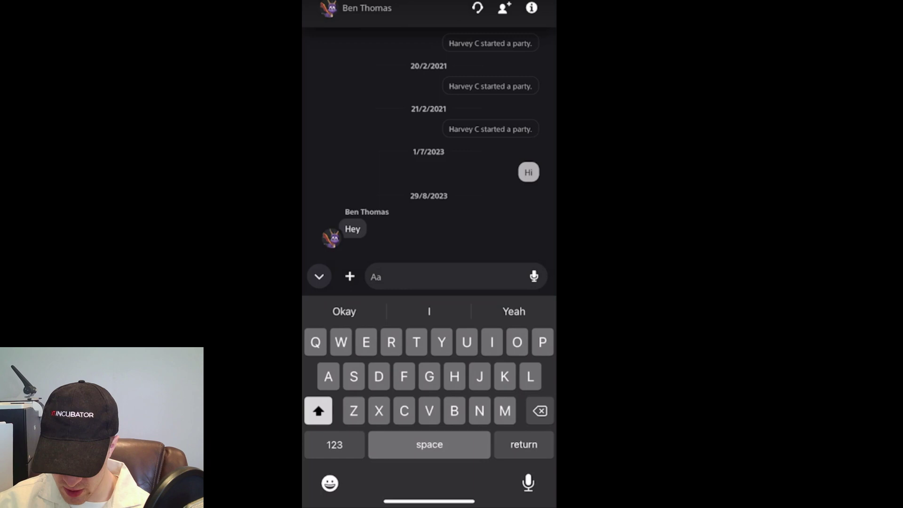
type("Hey there!")
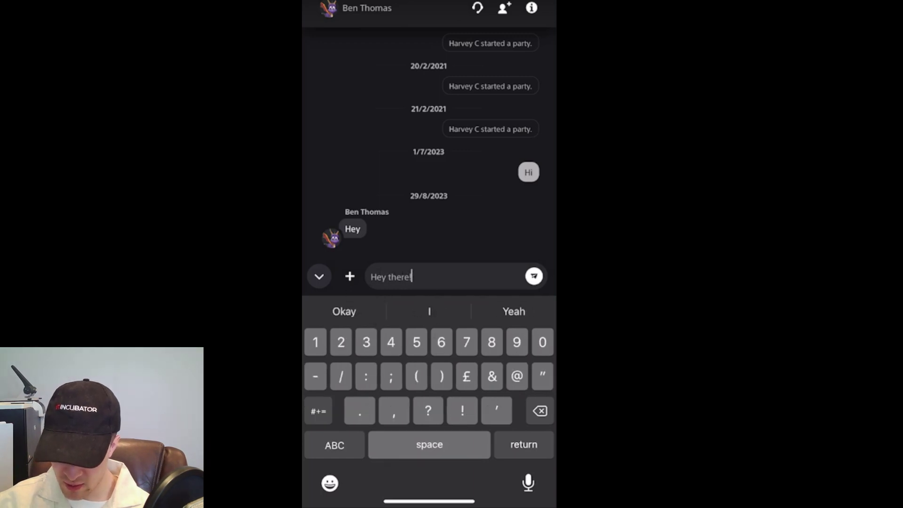
key("Return")
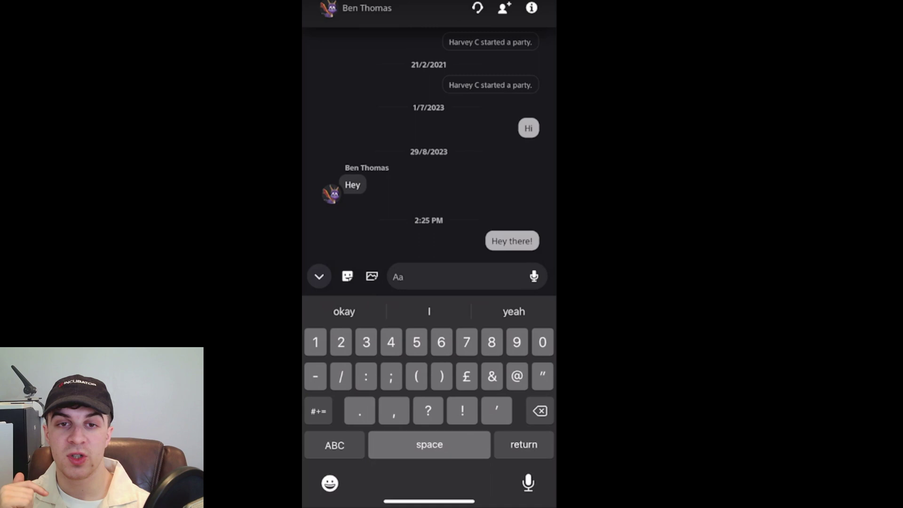
Send the cat photo, then the red jeep sticker from the Uncharted: The Lost Legacy pack
left_click(371, 276)
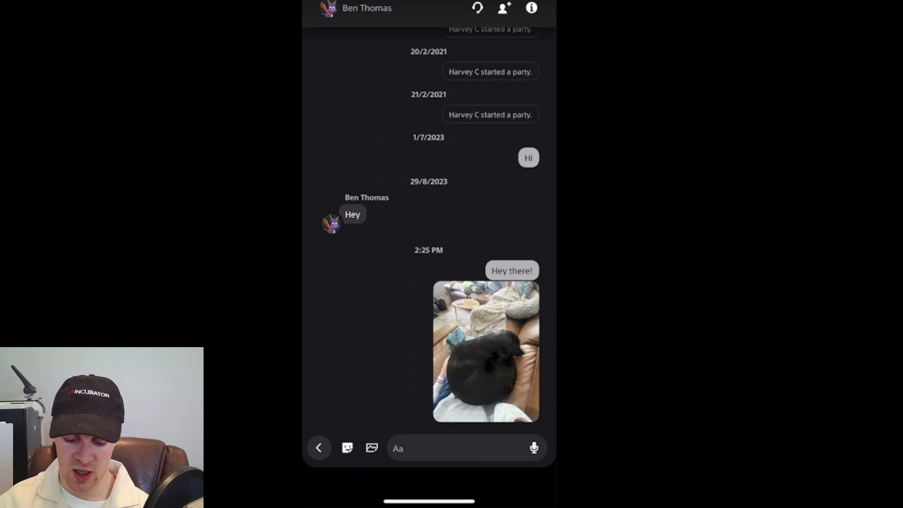
left_click(347, 448)
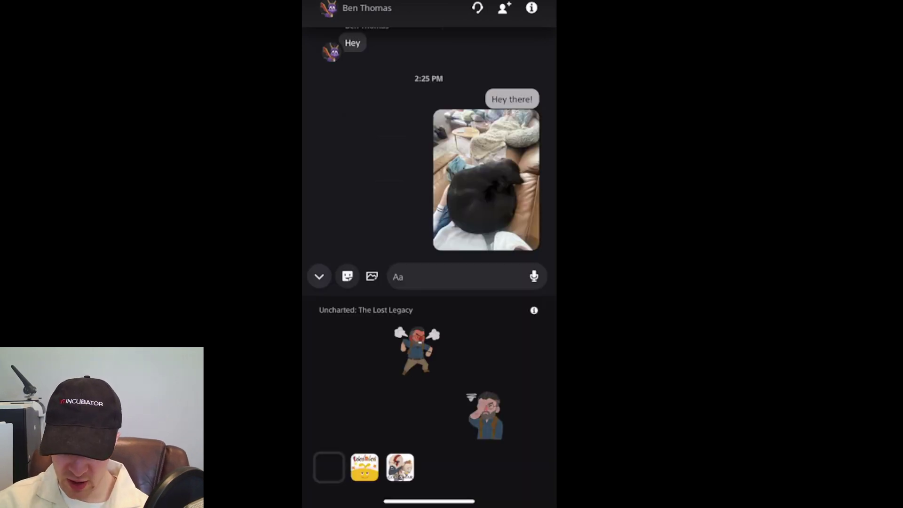
scroll(436, 384, "right", 5)
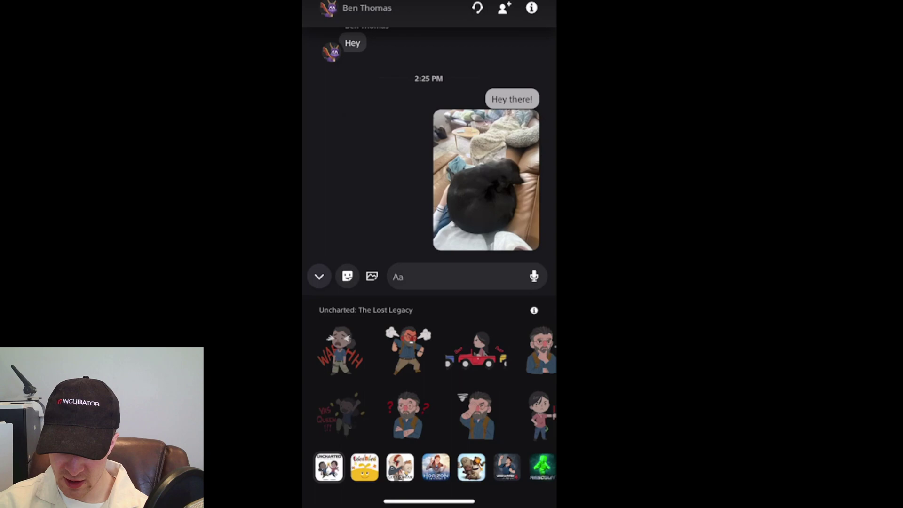
scroll(429, 384, "right", 10)
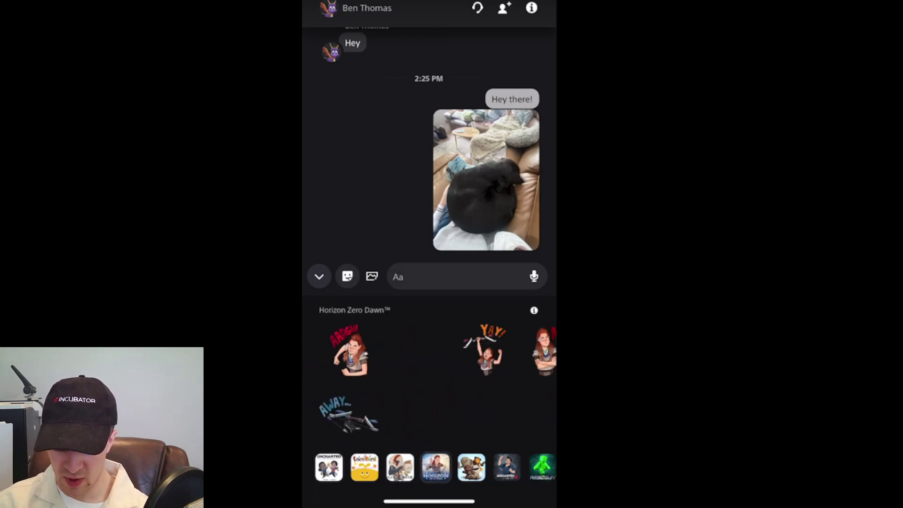
left_click(471, 467)
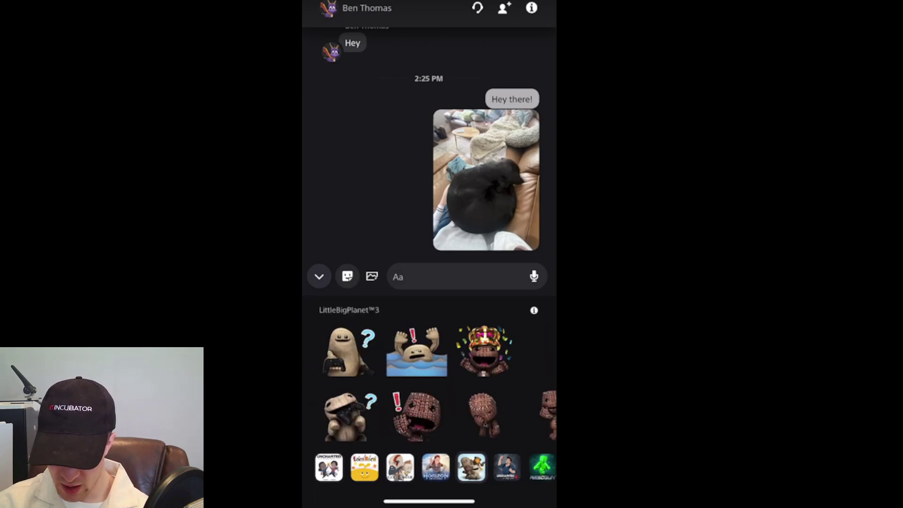
left_click(507, 467)
left_click(400, 467)
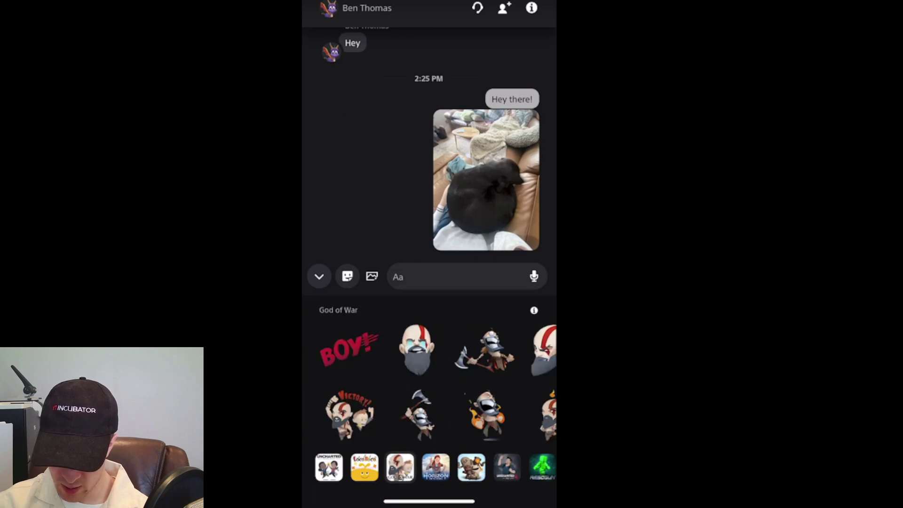
left_click(328, 467)
left_click(485, 350)
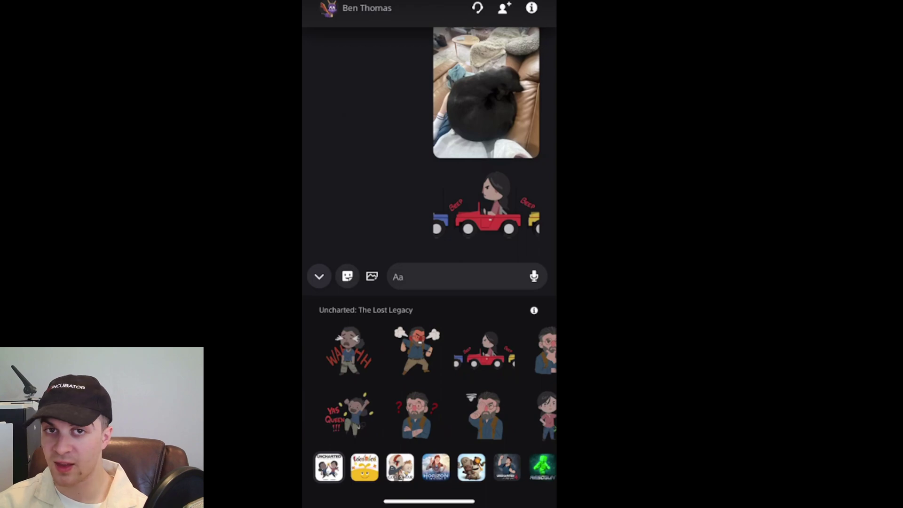
left_click(319, 276)
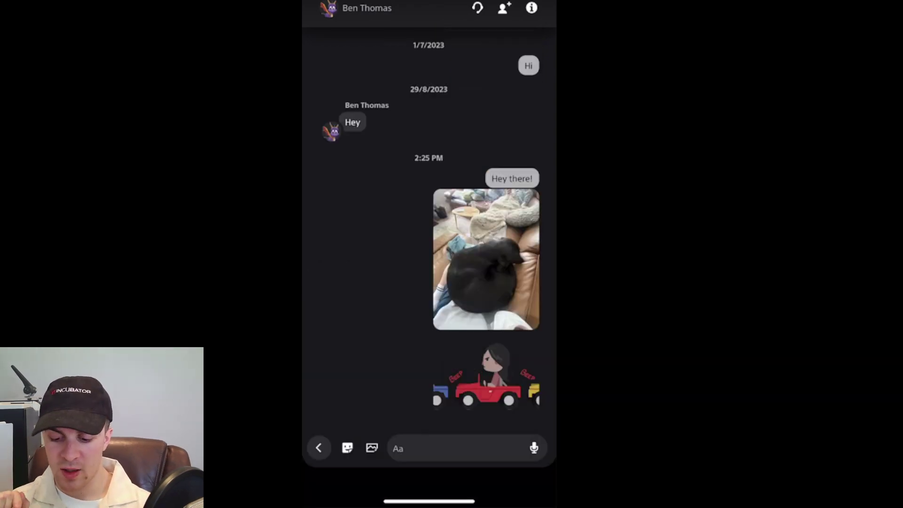
Grant microphone access, then record and send an 8-second voice message
left_click(533, 447)
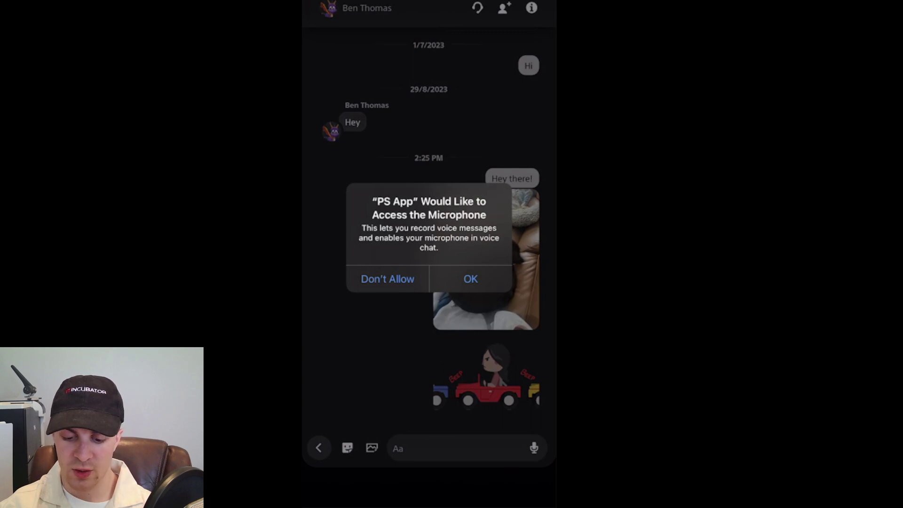
left_click(471, 279)
left_click(534, 448)
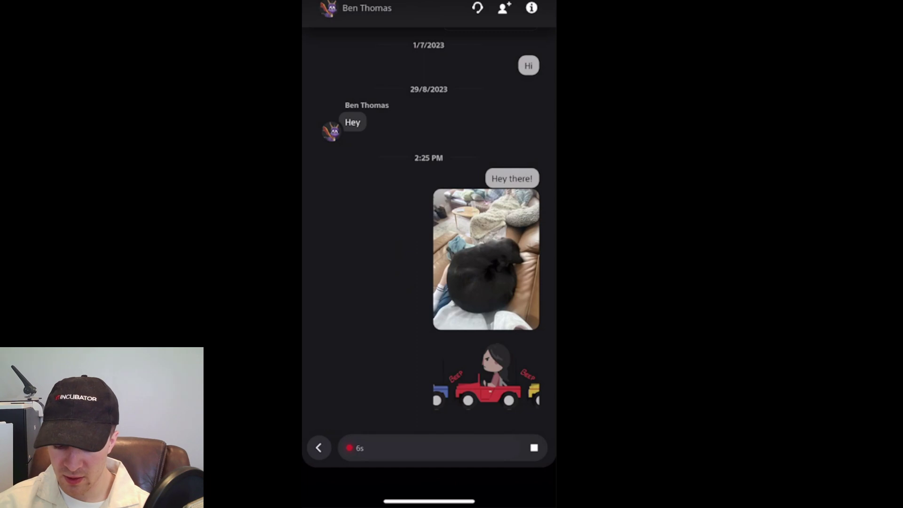
left_click(534, 448)
left_click(534, 447)
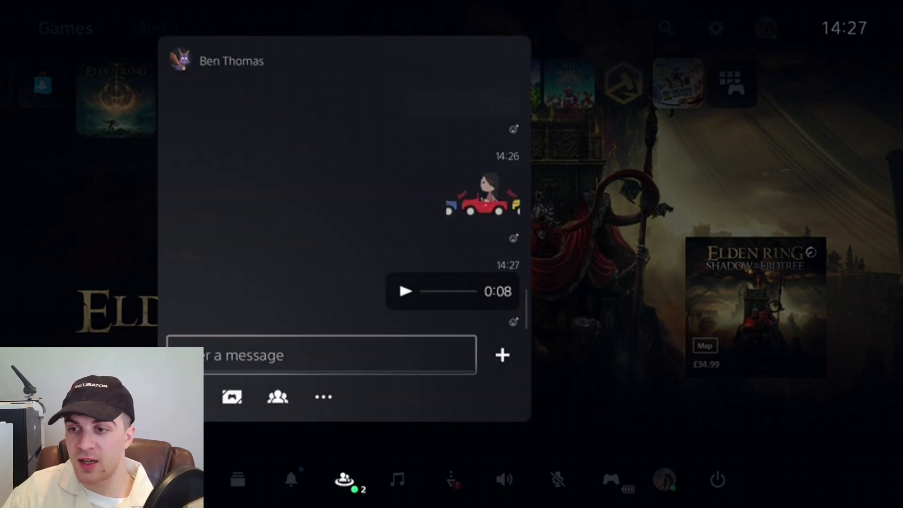
Browse the PS5 chat through the synced cat photo, jeep sticker and 0:08 voice message
key("Up")
key("Up")
key("Up")
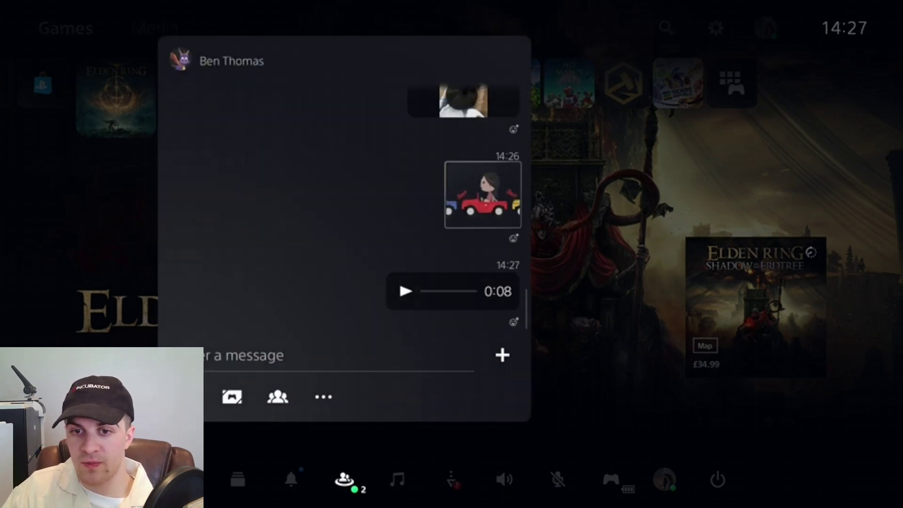
key("Up")
key("Down")
key("Down")
key("Down")
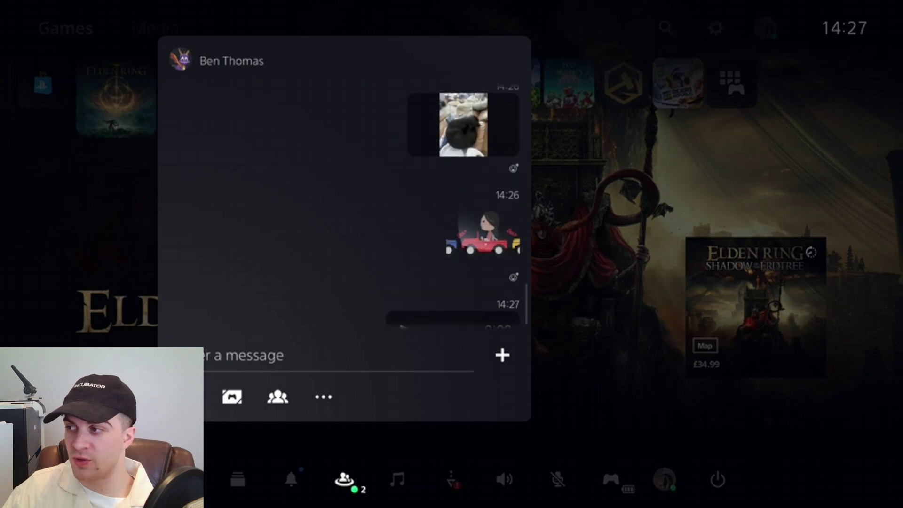